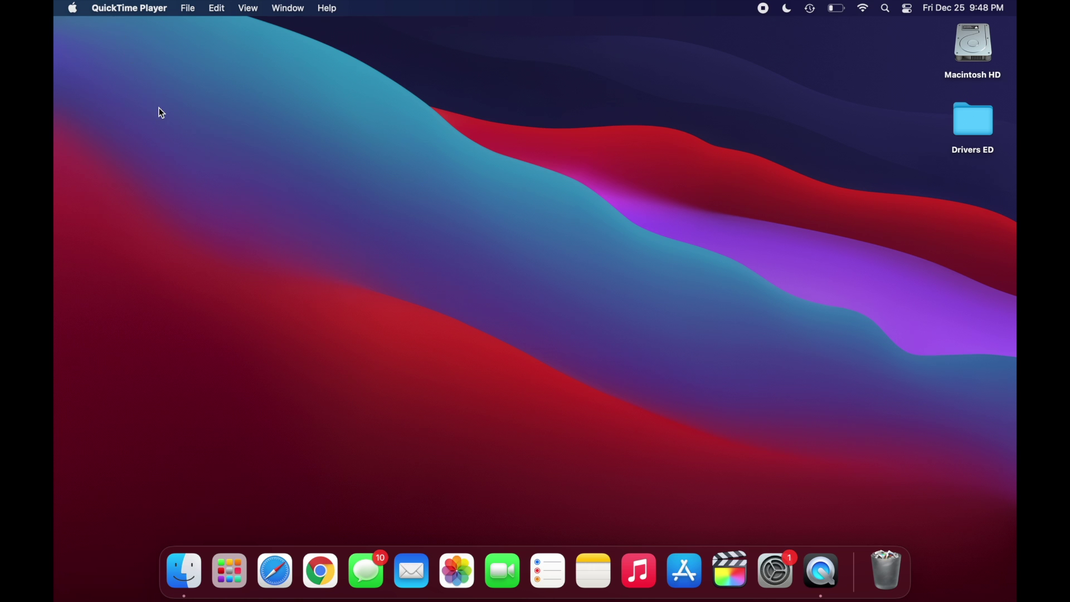
# Step: Check About This Mac to confirm the Mac runs an Apple M1 chip
pyautogui.click(112, 8)
pyautogui.moveTo(72, 8)
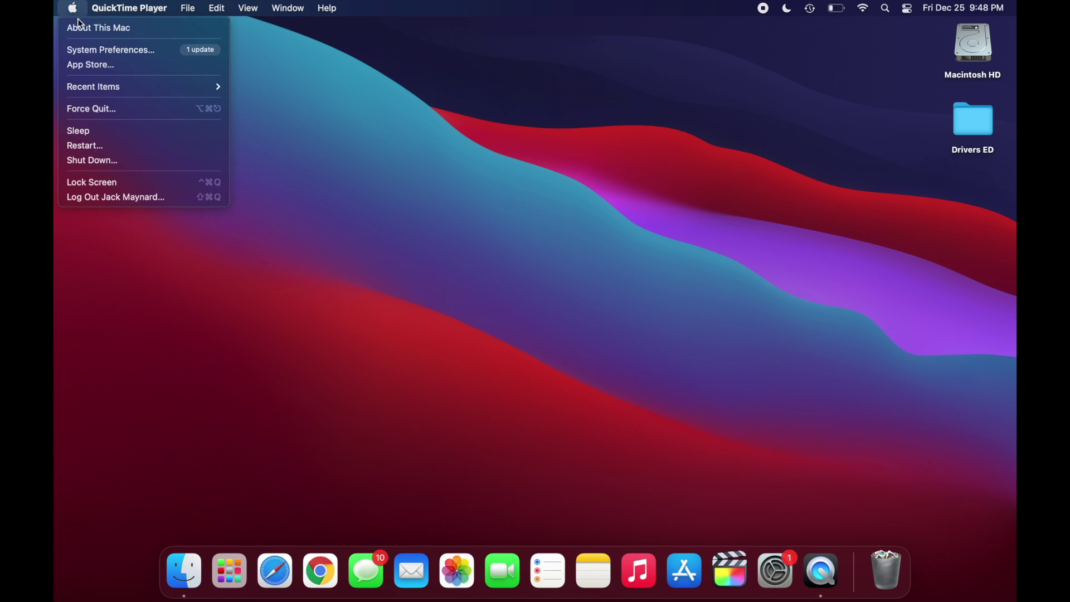
pyautogui.click(82, 28)
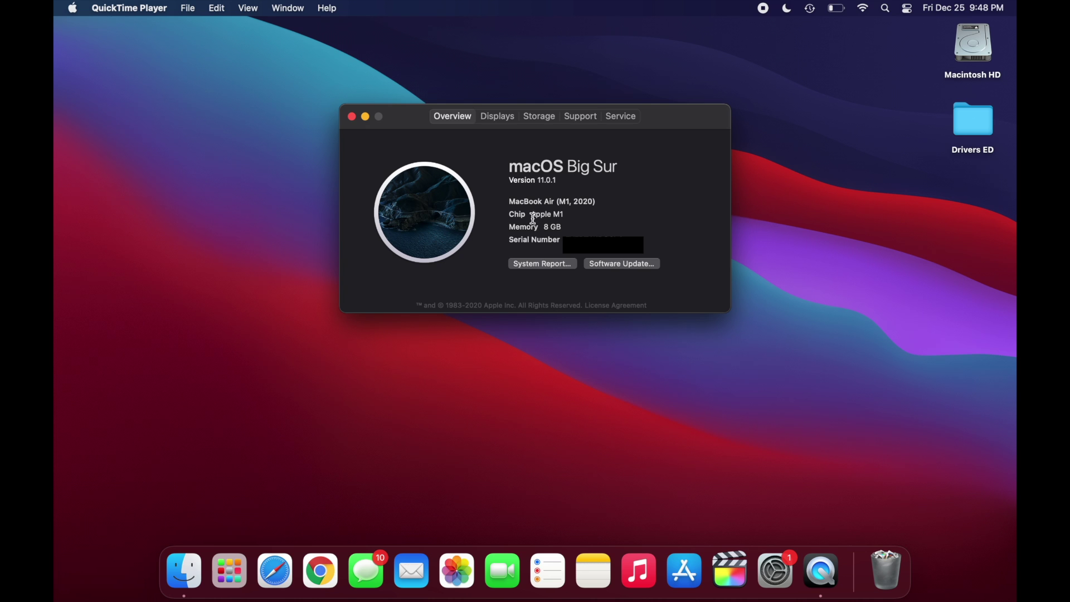
pyautogui.moveTo(530, 214); pyautogui.dragTo(559, 216)
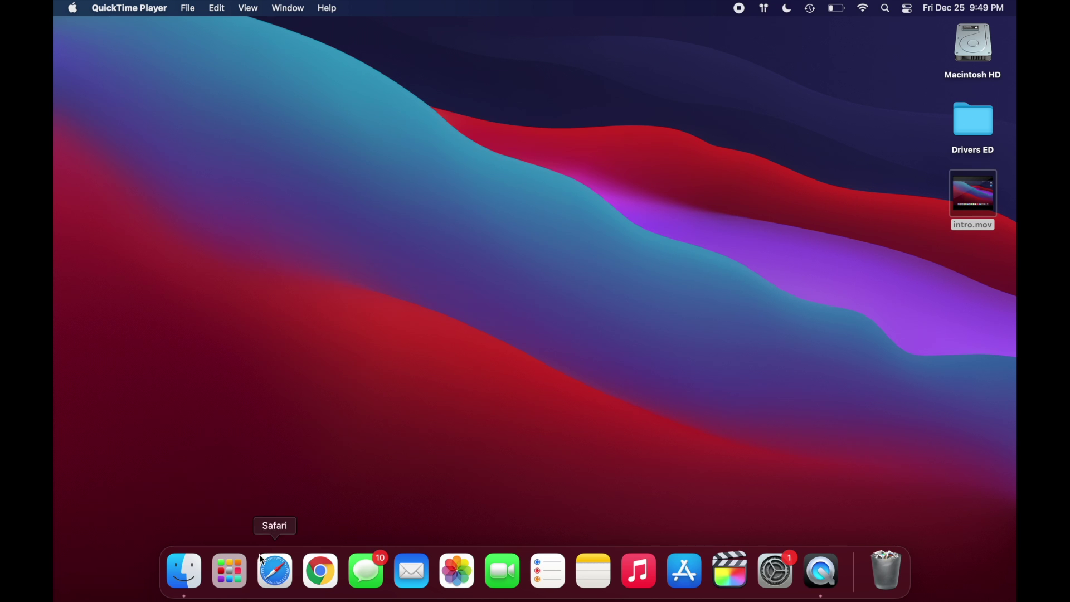
# Step: Search 'imazing' in Safari and download iMazing2forMac.dmg (222.5 MB) from imazing.com
pyautogui.click(269, 565)
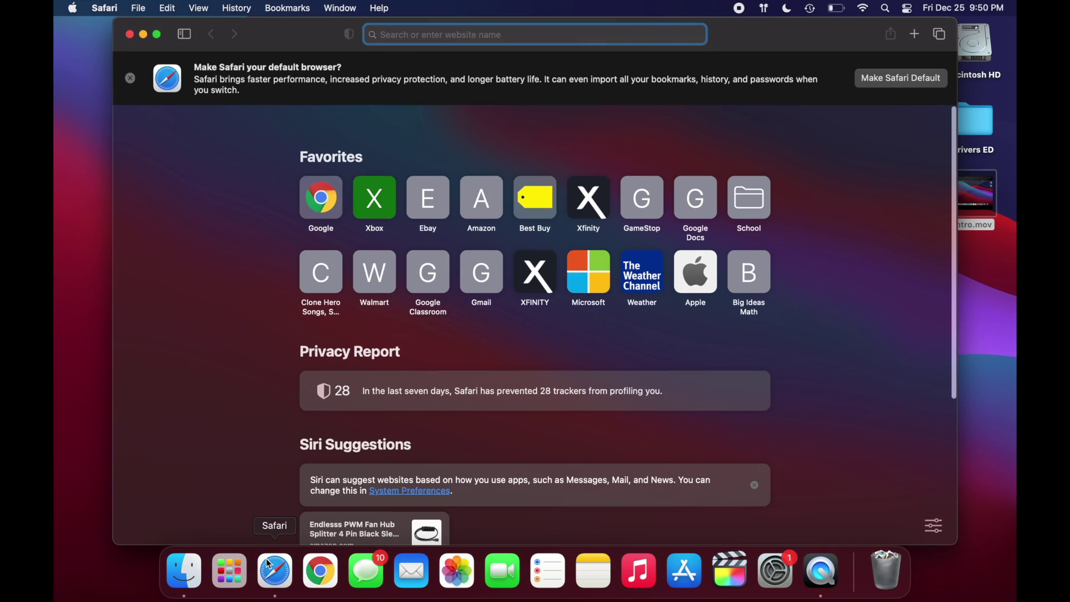
pyautogui.write('imazing')
pyautogui.press('BackSpace')
pyautogui.press('Return')
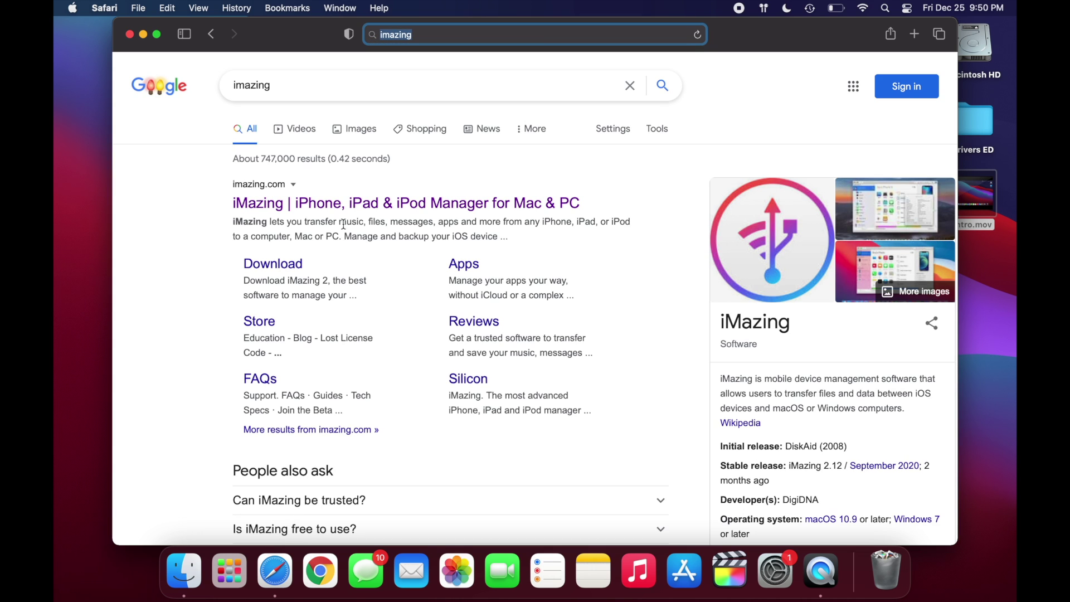
pyautogui.click(306, 205)
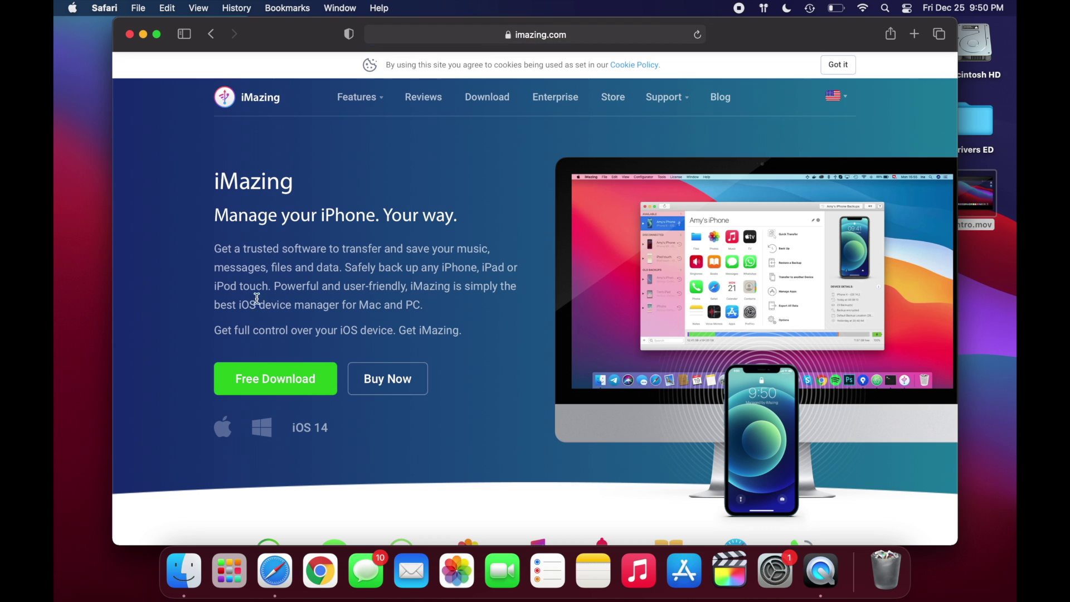
pyautogui.click(260, 370)
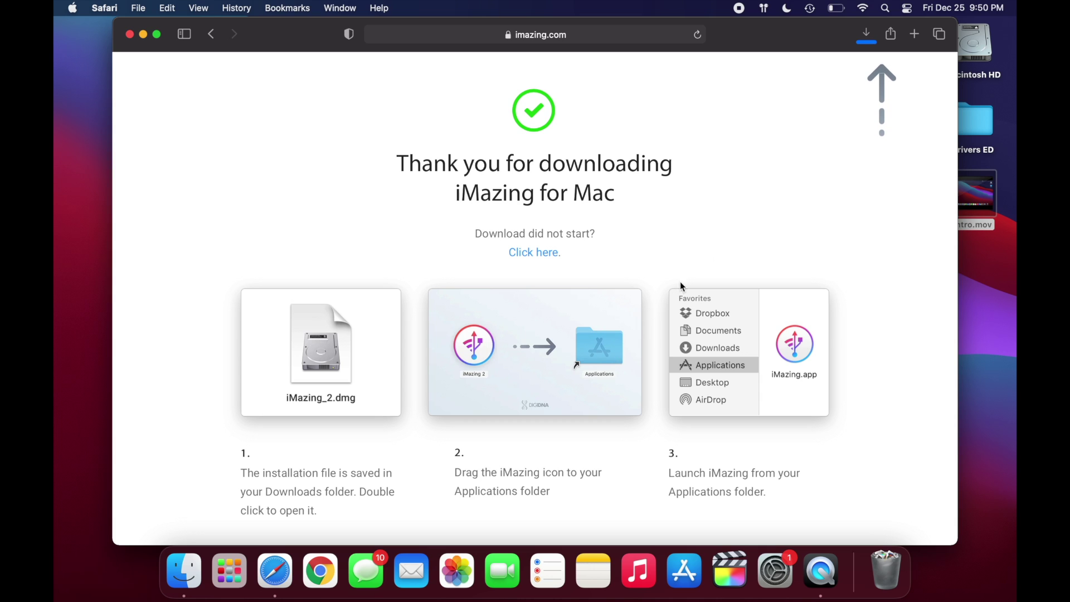
pyautogui.click(868, 41)
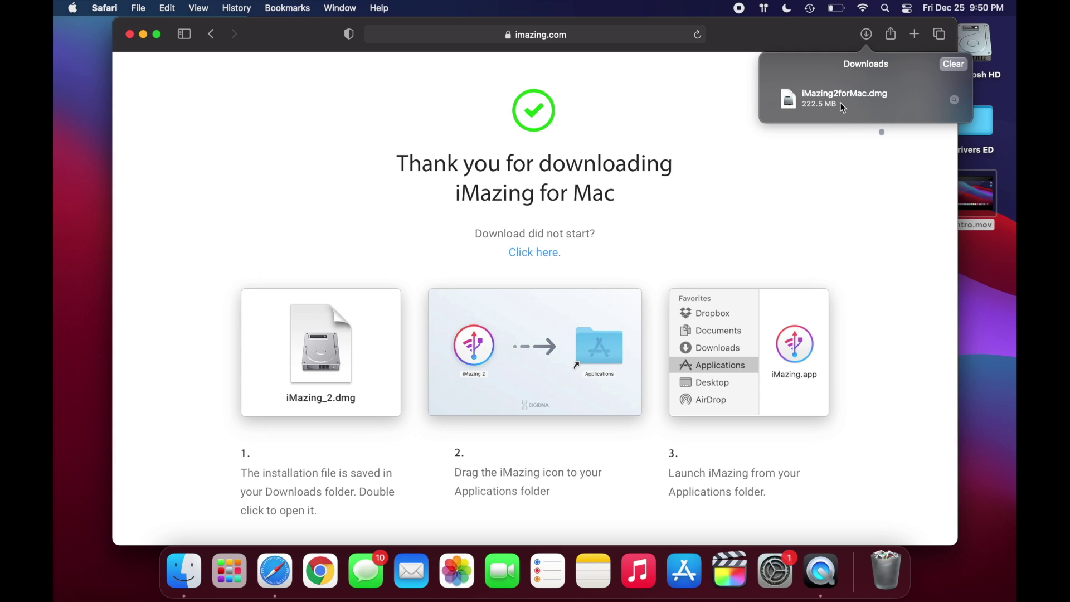
# Step: Mount iMazing2forMac.dmg, copy iMazing into Applications, and close the disk image window
pyautogui.doubleClick(825, 100)
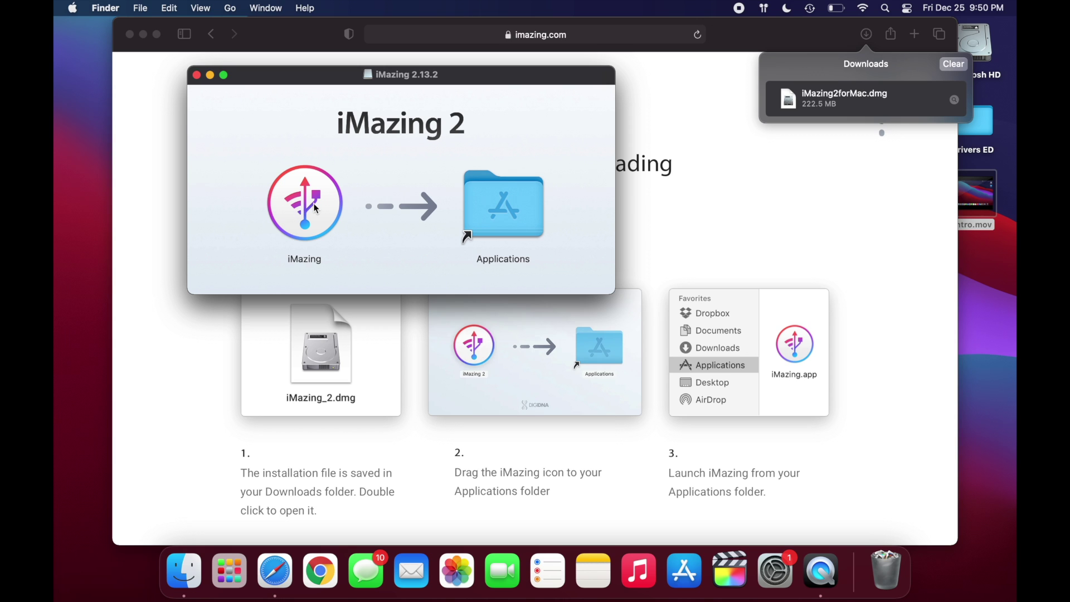
pyautogui.moveTo(309, 207); pyautogui.dragTo(499, 209)
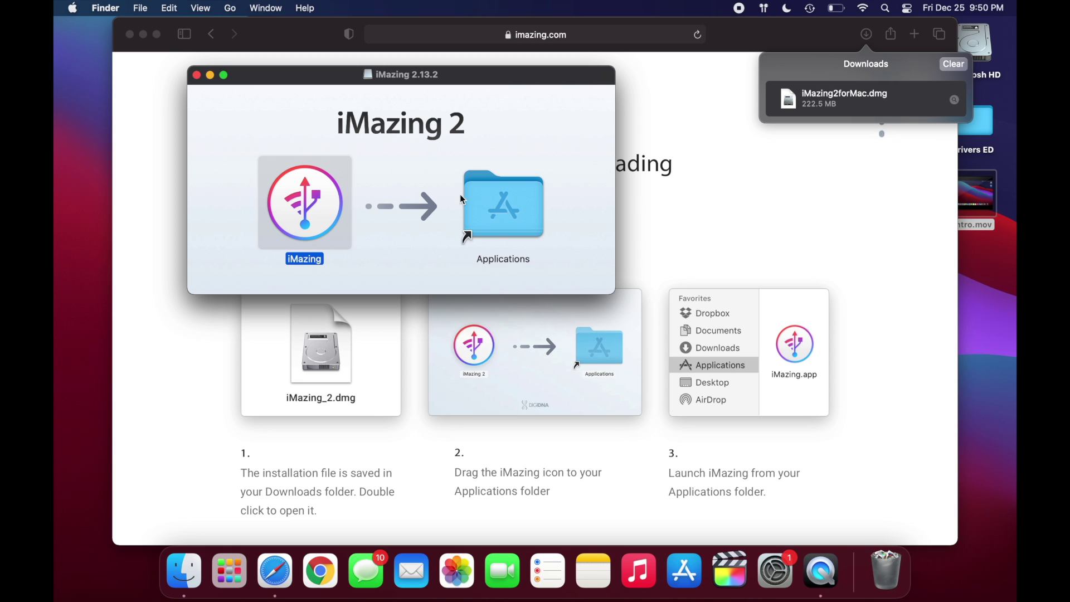
pyautogui.click(196, 75)
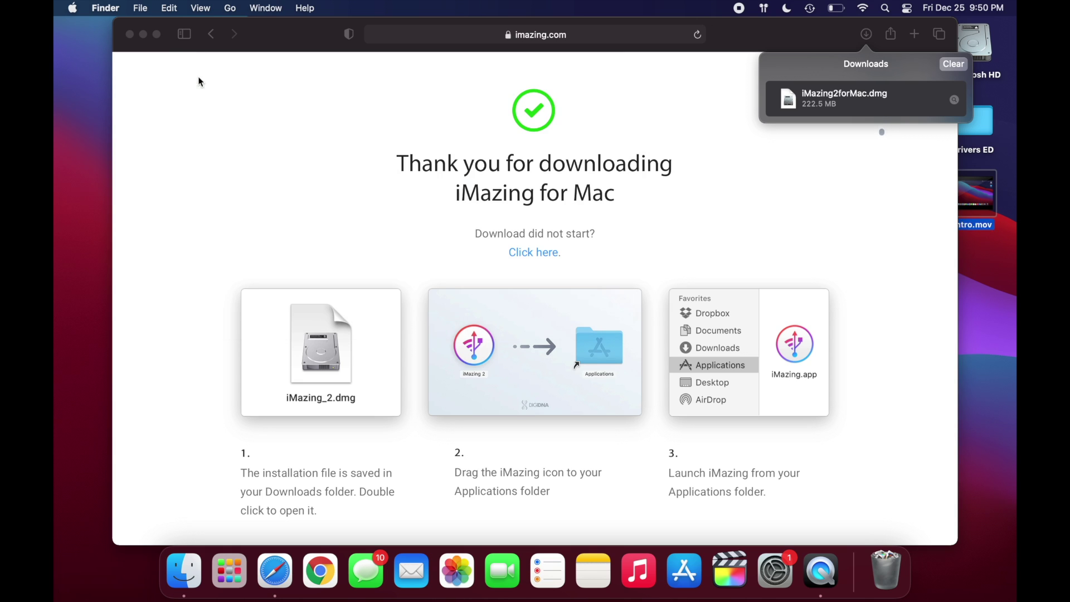
# Step: Quit Safari and eject the iMazing 2.13.2 disk from the desktop
pyautogui.click(197, 86)
pyautogui.press('super+q')
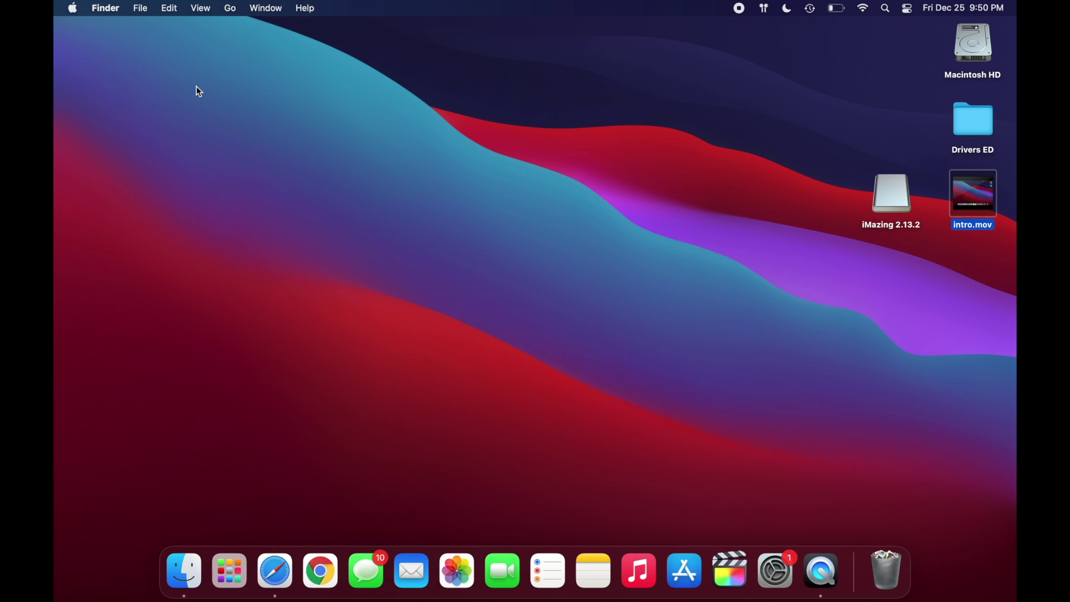
pyautogui.click(774, 202)
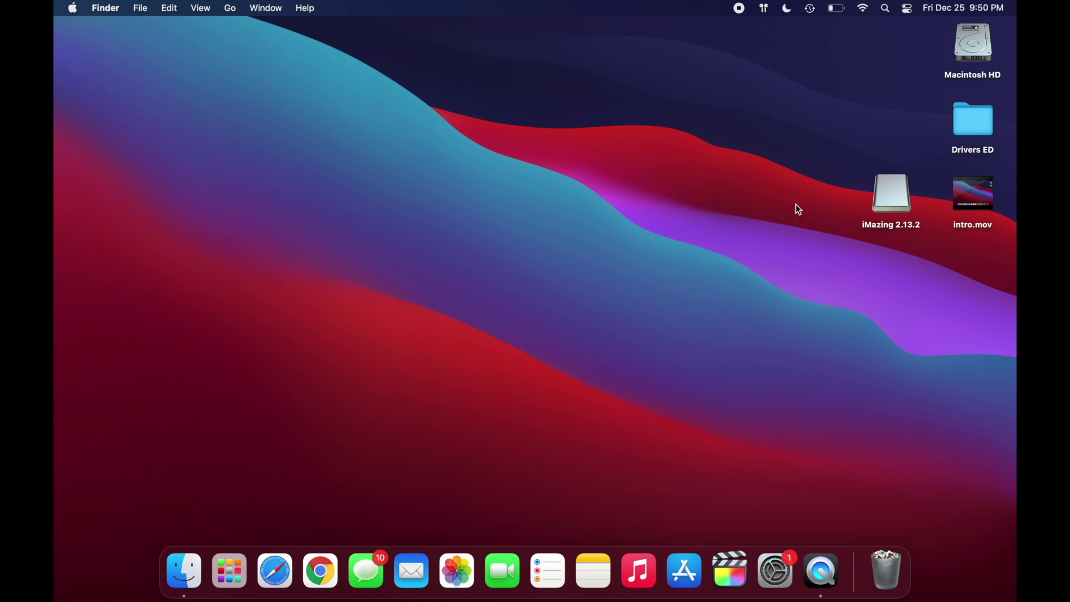
pyautogui.click(894, 204)
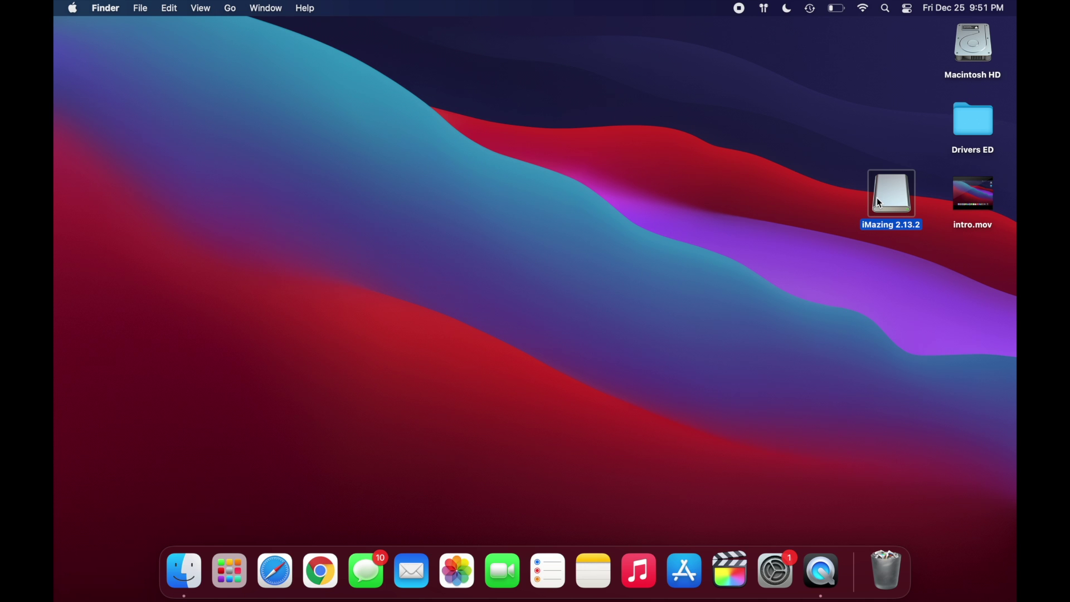
pyautogui.rightClick(878, 203)
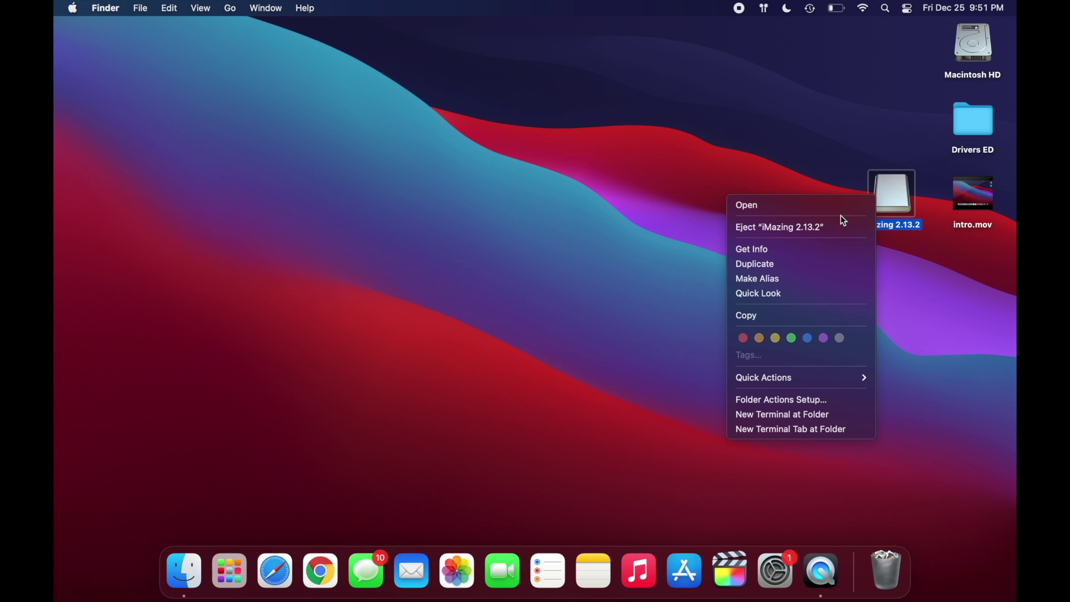
pyautogui.click(824, 234)
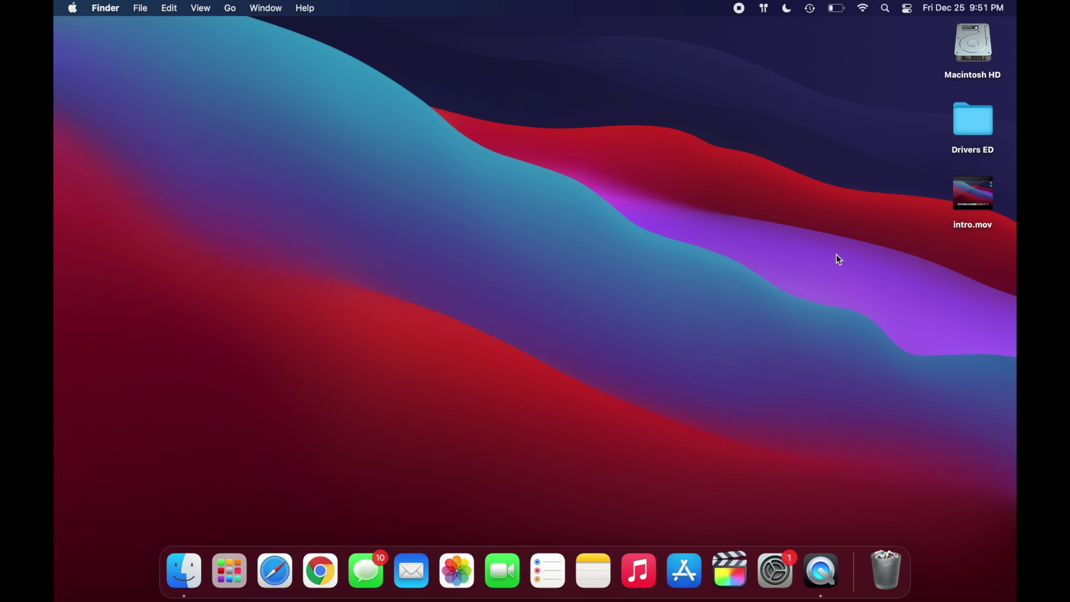
# Step: Show the Applications folder in a Finder window and locate iMazing (392.9 MB)
pyautogui.click(184, 572)
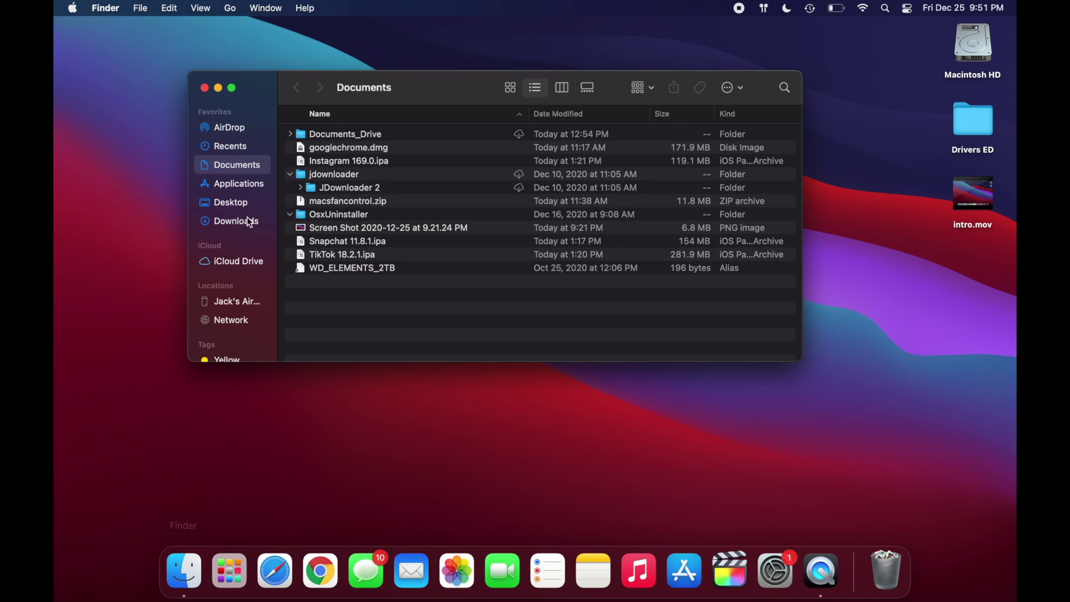
pyautogui.click(226, 190)
pyautogui.scroll(1, 366, 213)
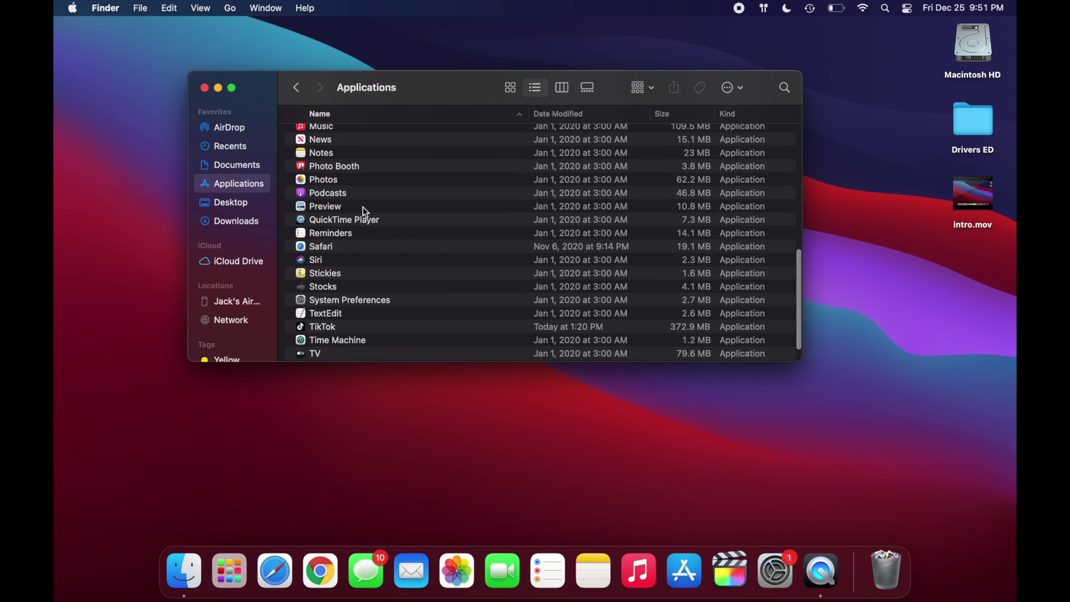
pyautogui.scroll(3, 367, 213)
pyautogui.scroll(-3, 366, 213)
pyautogui.scroll(10, 365, 210)
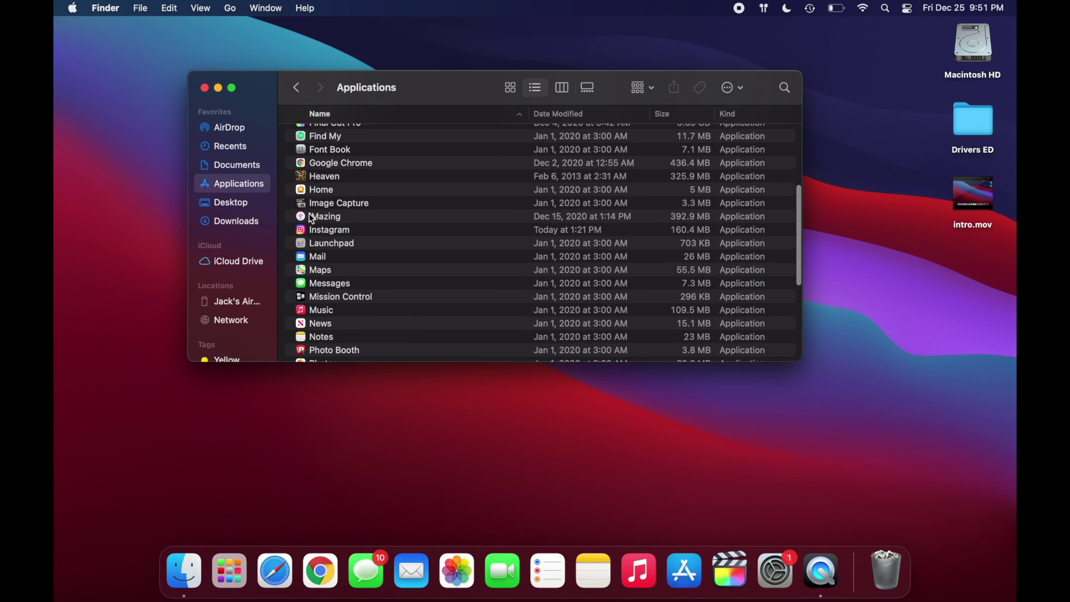
# Step: Launch iMazing from Applications, approve the security prompt, and continue as a trial
pyautogui.doubleClick(324, 217)
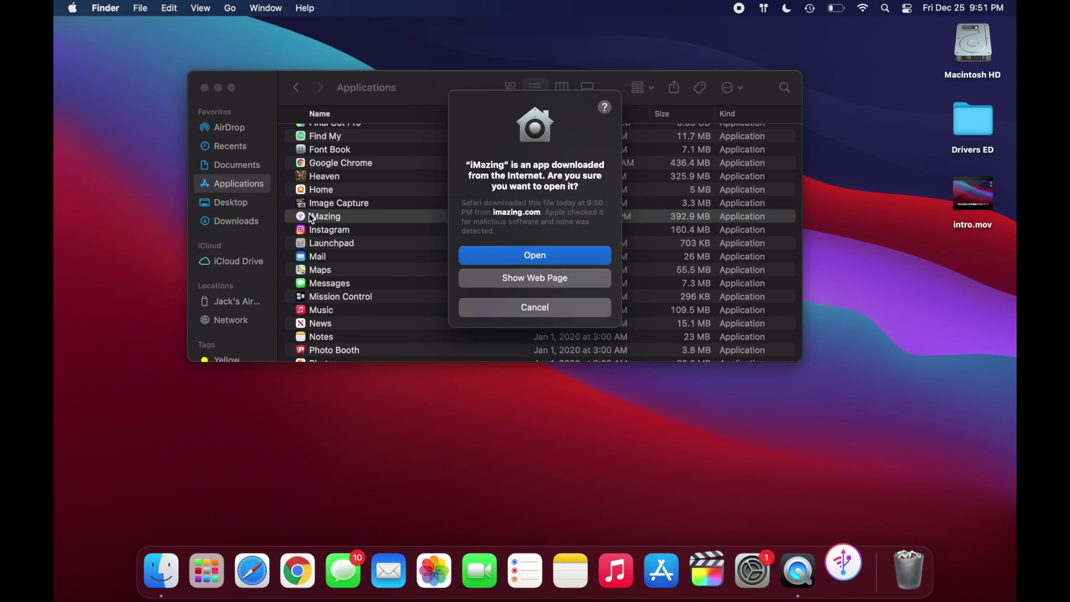
pyautogui.click(527, 253)
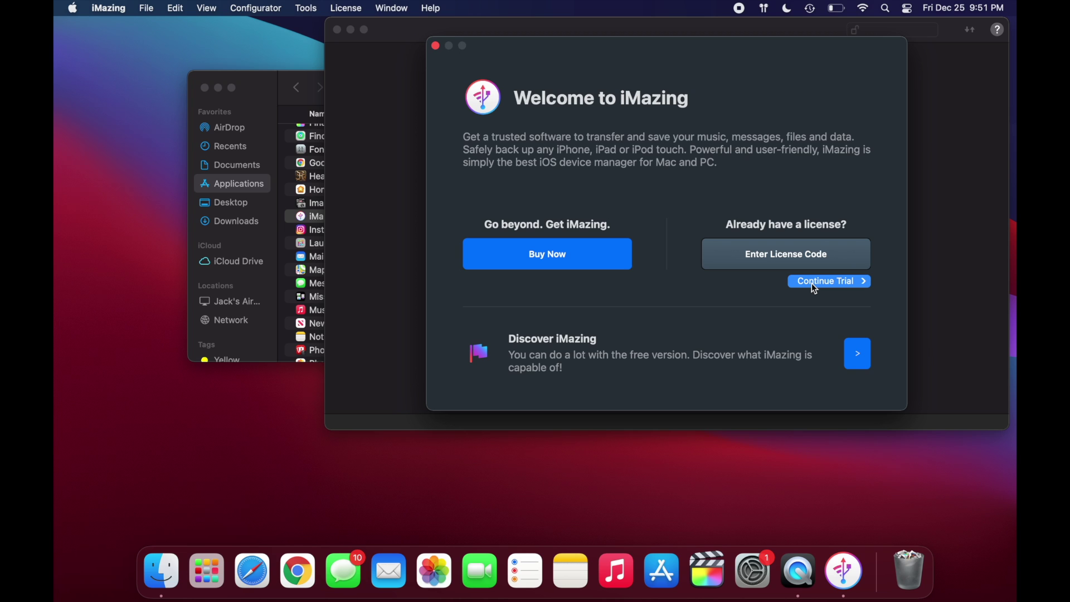
pyautogui.click(812, 284)
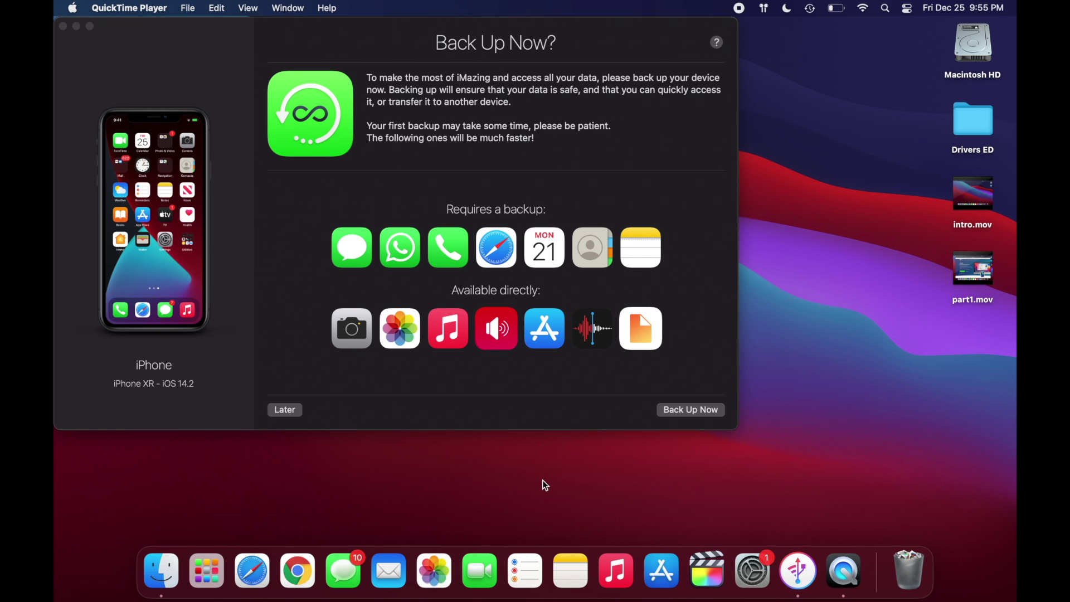
# Step: Choose Later on the iPhone XR's Back Up Now? prompt
pyautogui.click(415, 401)
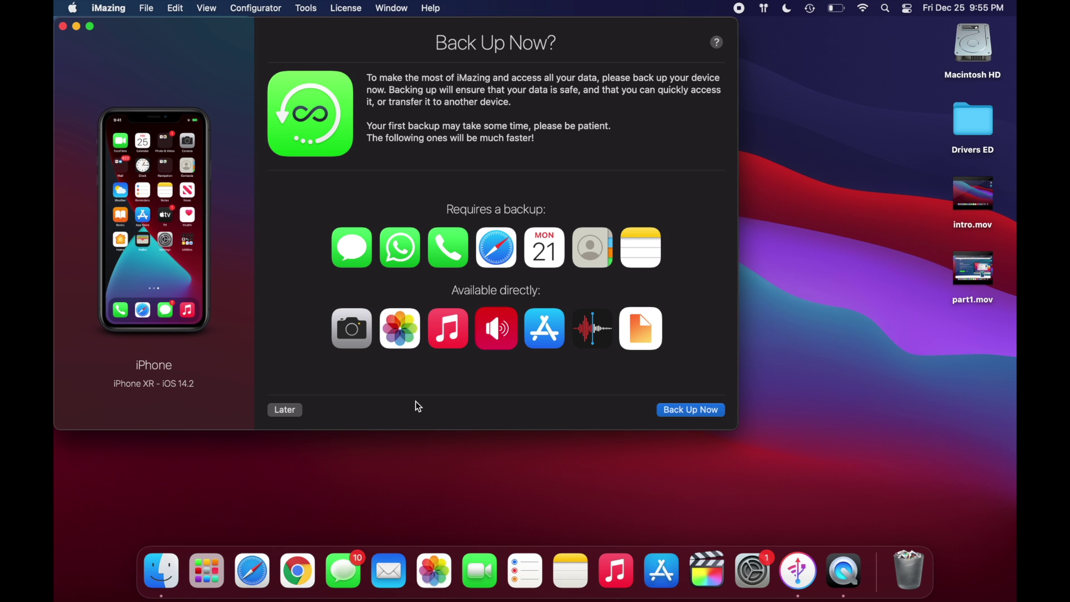
pyautogui.click(296, 410)
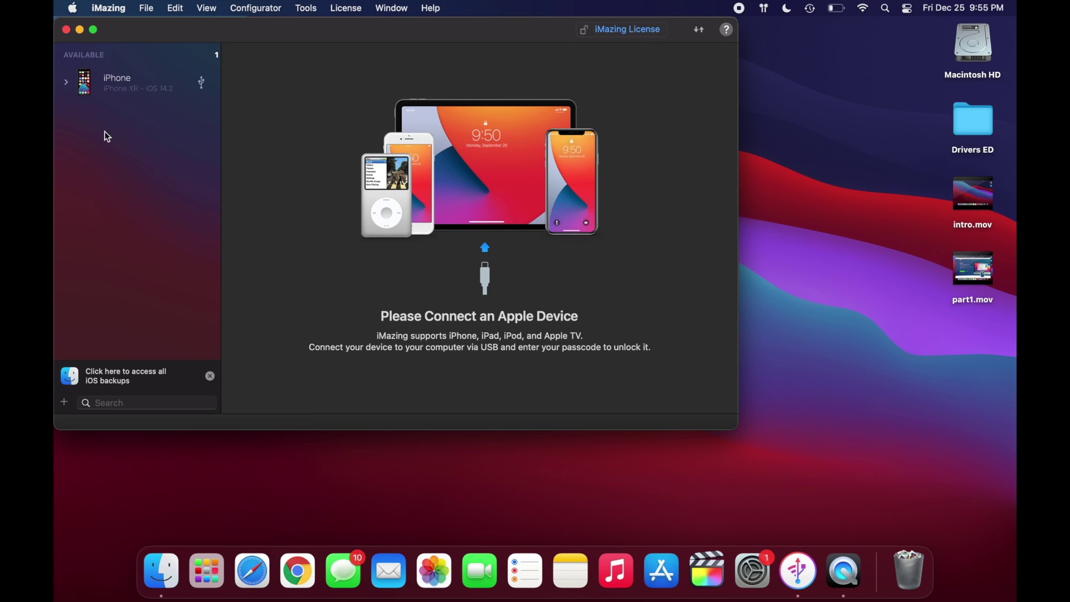
# Step: Expand the iPhone XR in the sidebar to show Files, Photos, Music, Messages and Contacts
pyautogui.click(65, 82)
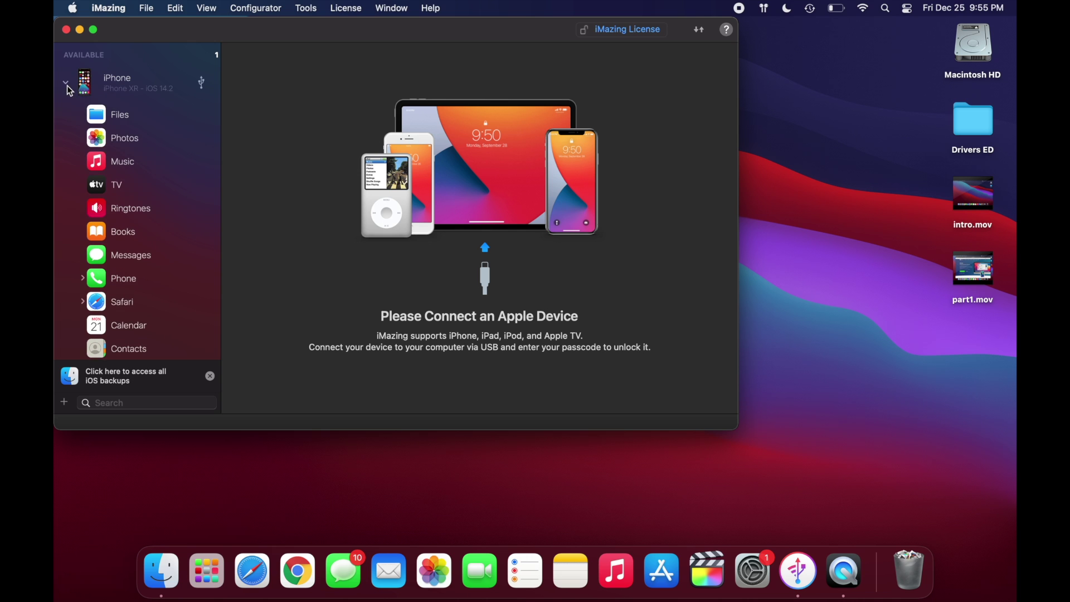
# Step: Open Apps, then Manage Apps, and select Snapchat (153.92 MB) in the Library
pyautogui.scroll(-3, 125, 121)
pyautogui.scroll(-2, 125, 122)
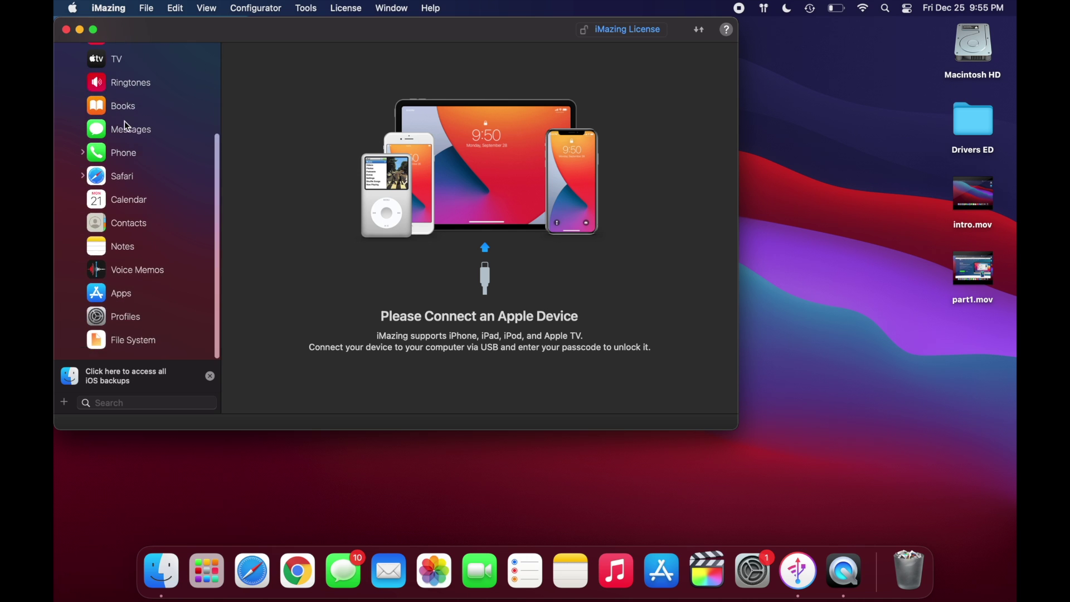
pyautogui.click(140, 299)
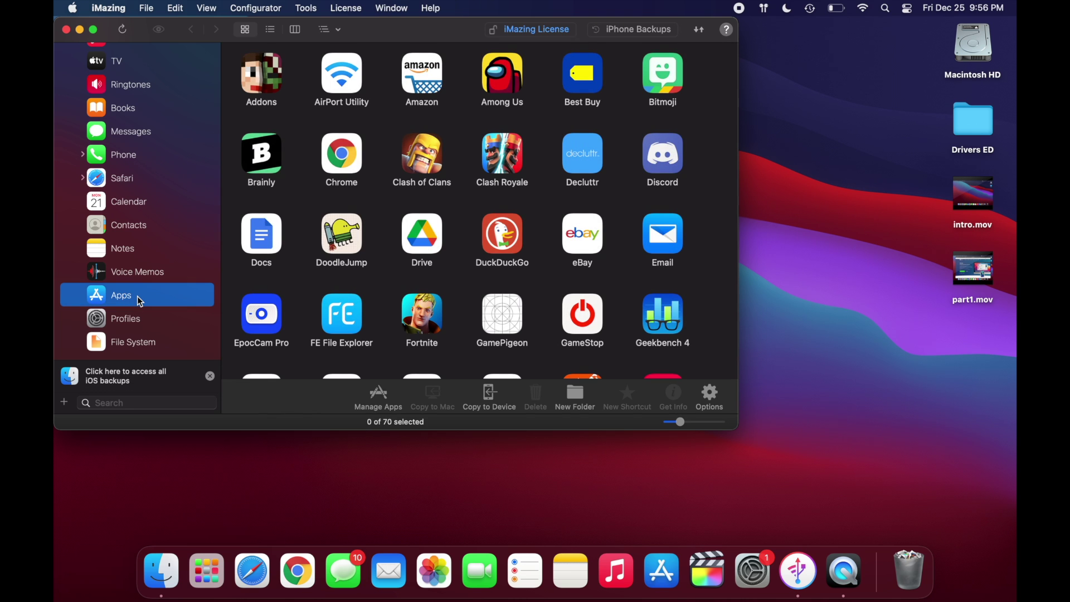
pyautogui.click(379, 397)
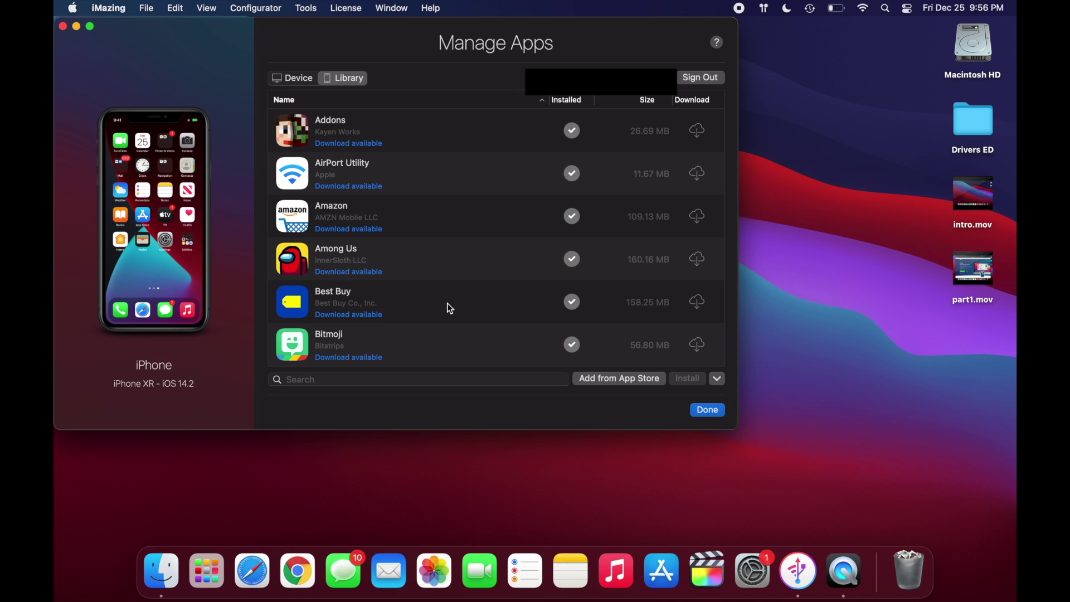
pyautogui.scroll(-10, 450, 307)
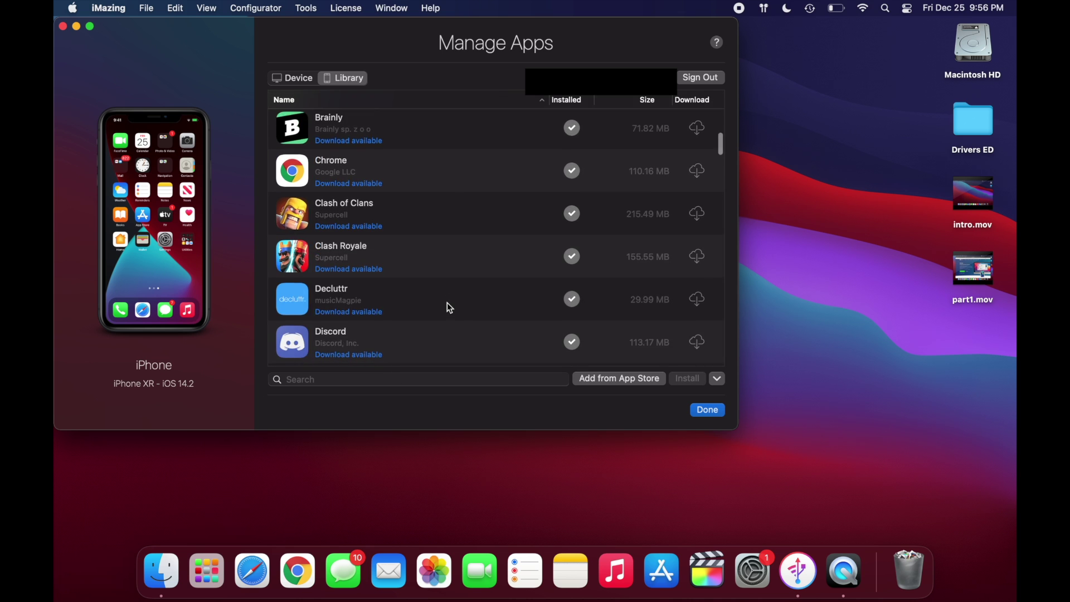
pyautogui.scroll(-10, 450, 307)
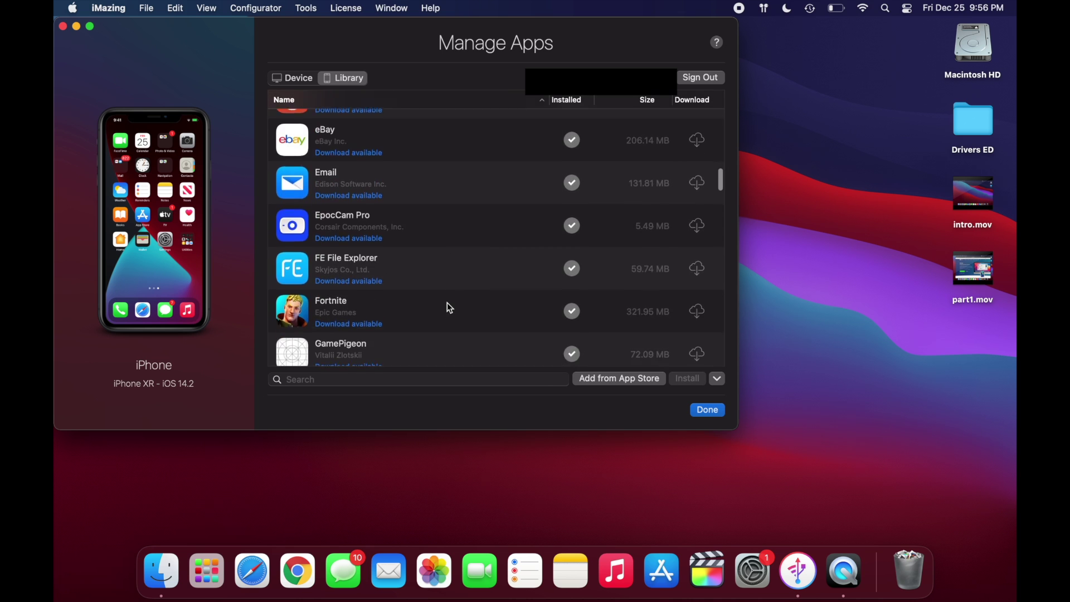
pyautogui.scroll(-15, 450, 307)
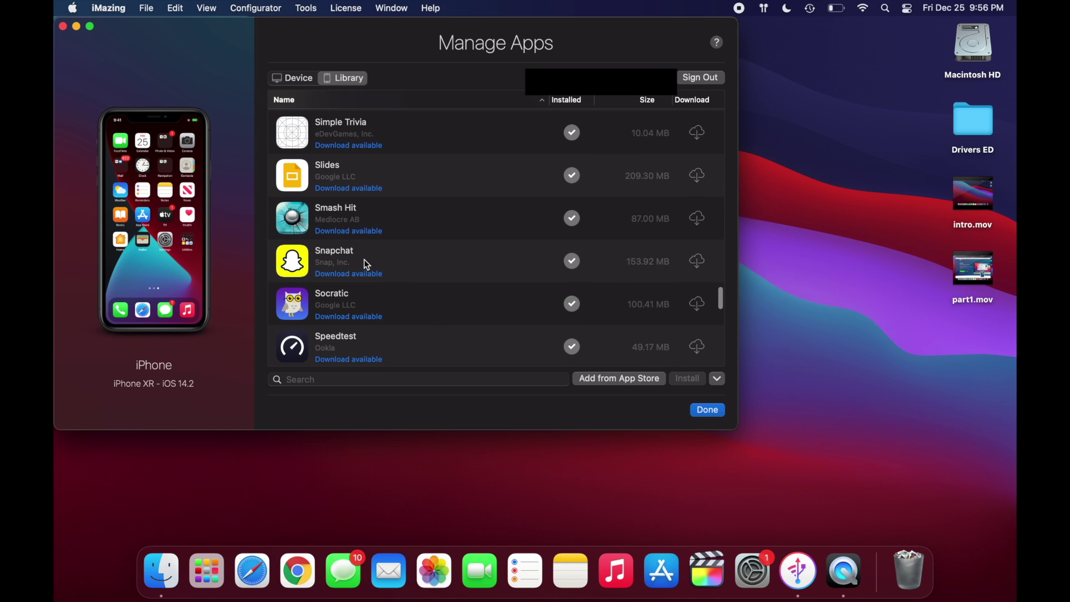
pyautogui.click(386, 263)
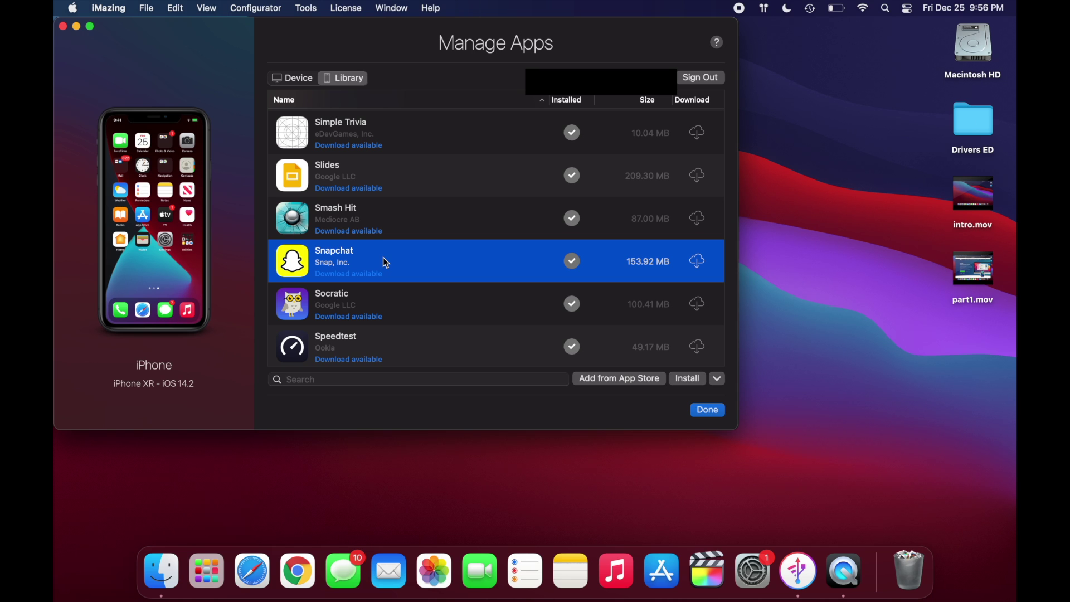
# Step: Download Snapchat to the Library, signing in to the Apple ID with the password remembered
pyautogui.rightClick(386, 263)
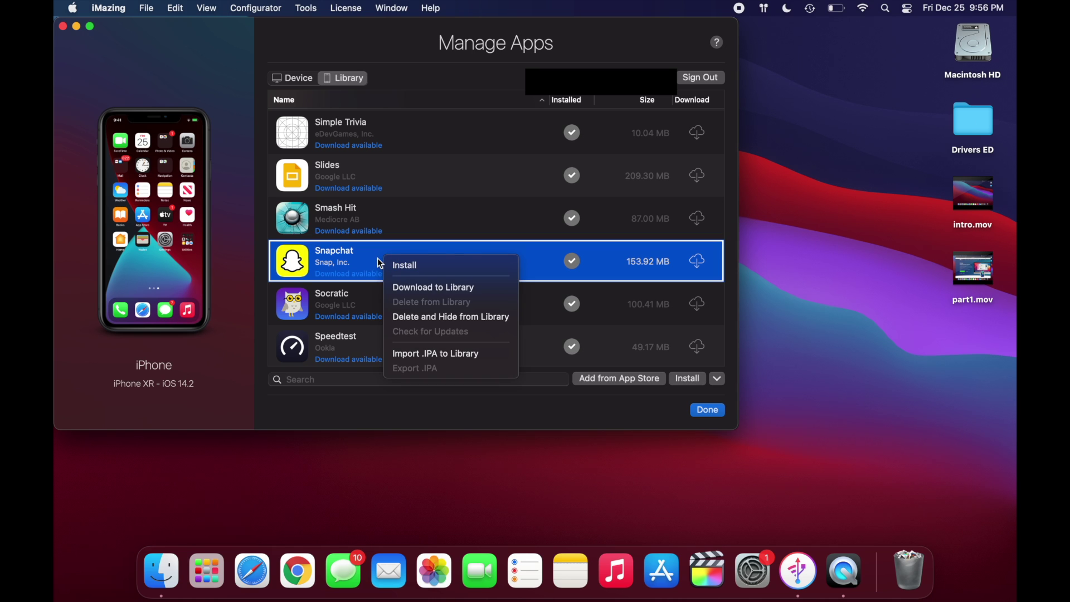
pyautogui.click(422, 288)
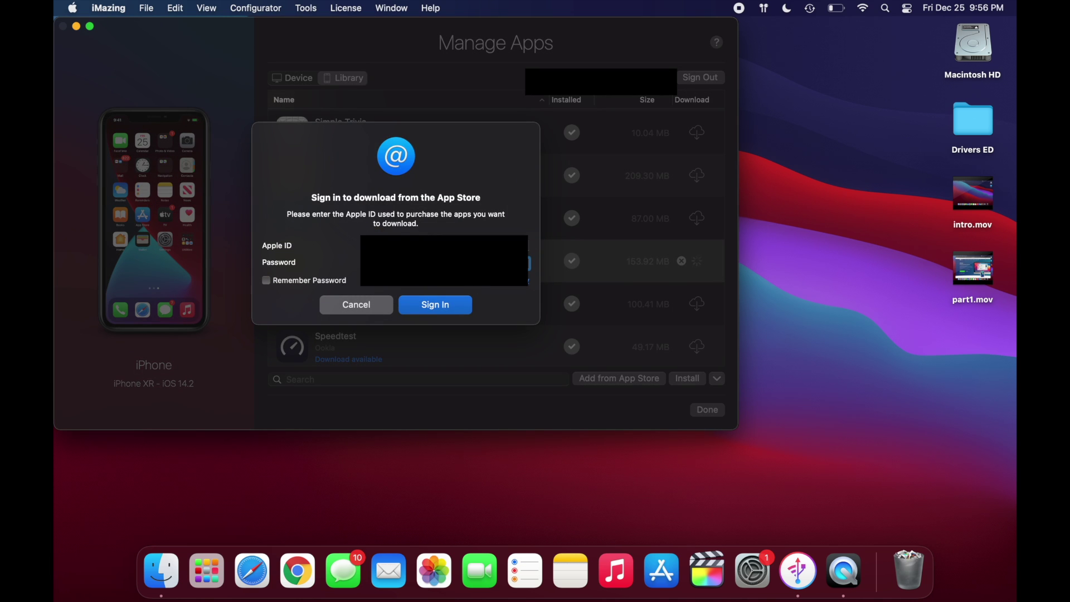
pyautogui.click(294, 281)
pyautogui.click(419, 306)
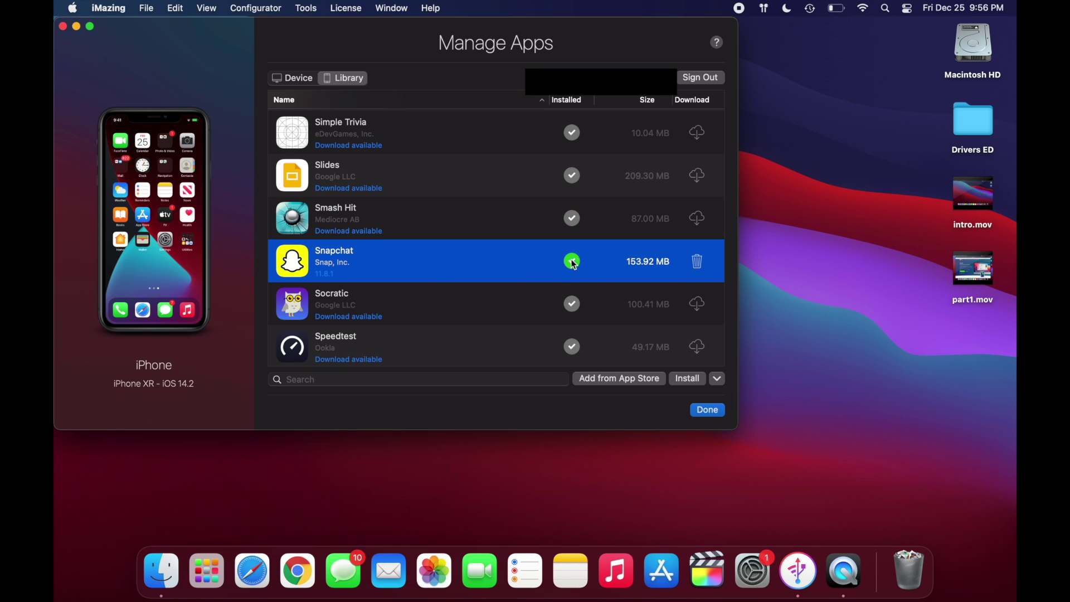
# Step: Export Snapchat as an .IPA file saved into the Documents folder
pyautogui.rightClick(469, 264)
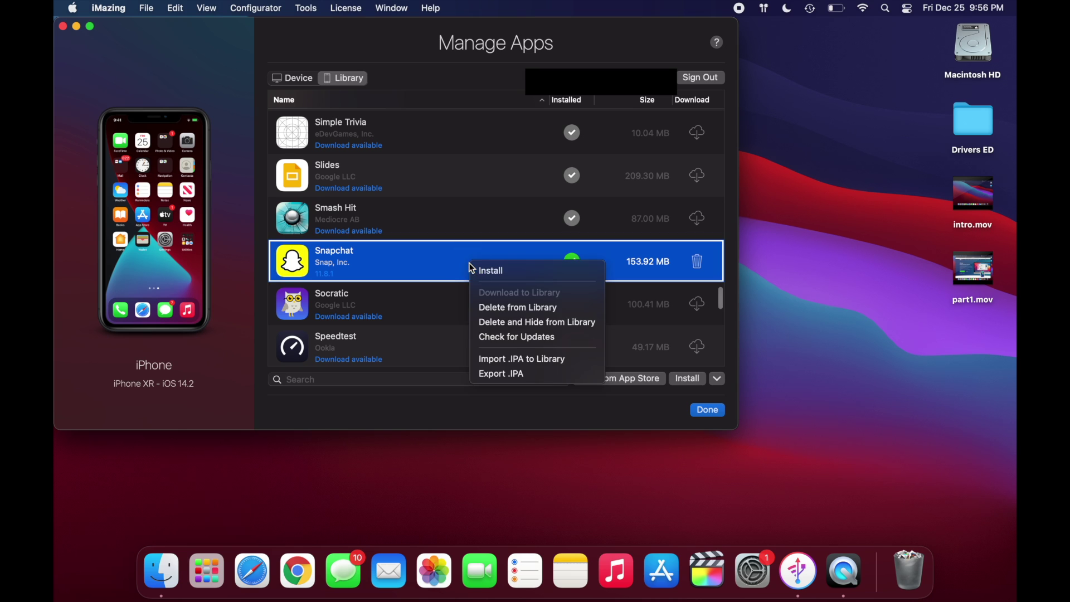
pyautogui.click(511, 374)
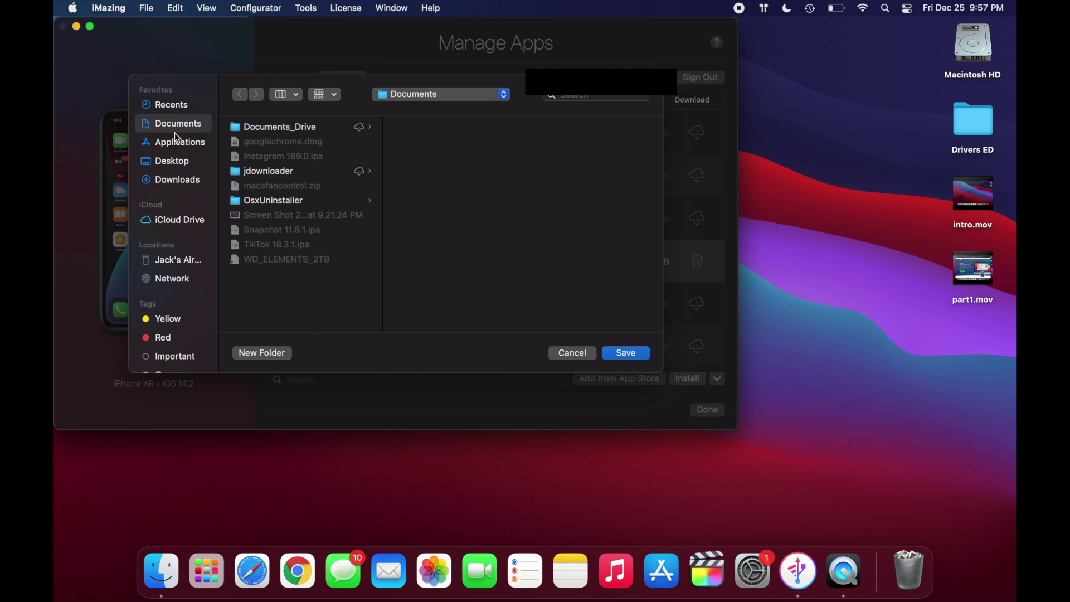
pyautogui.click(625, 353)
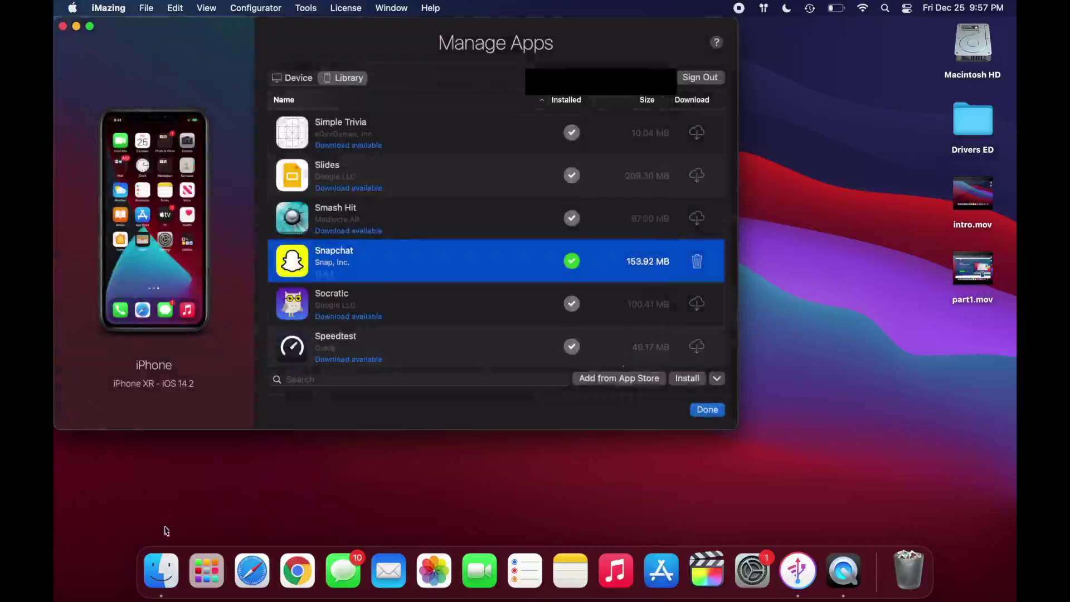
# Step: Install Snapchat 11.8.1.ipa from Documents so Snapchat (188.9 MB) appears in Applications
pyautogui.click(170, 568)
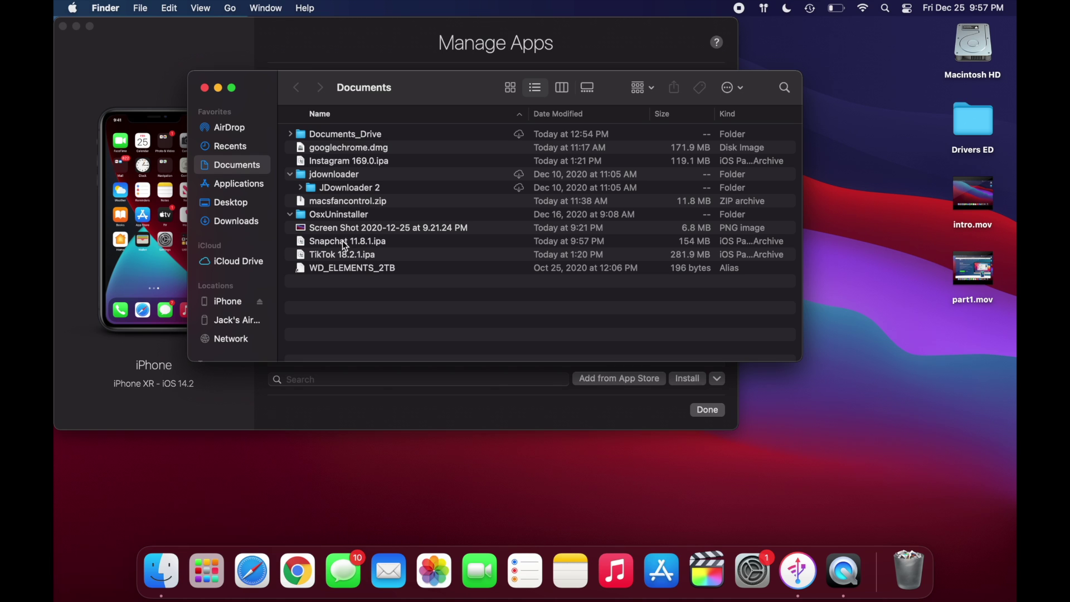
pyautogui.click(256, 69)
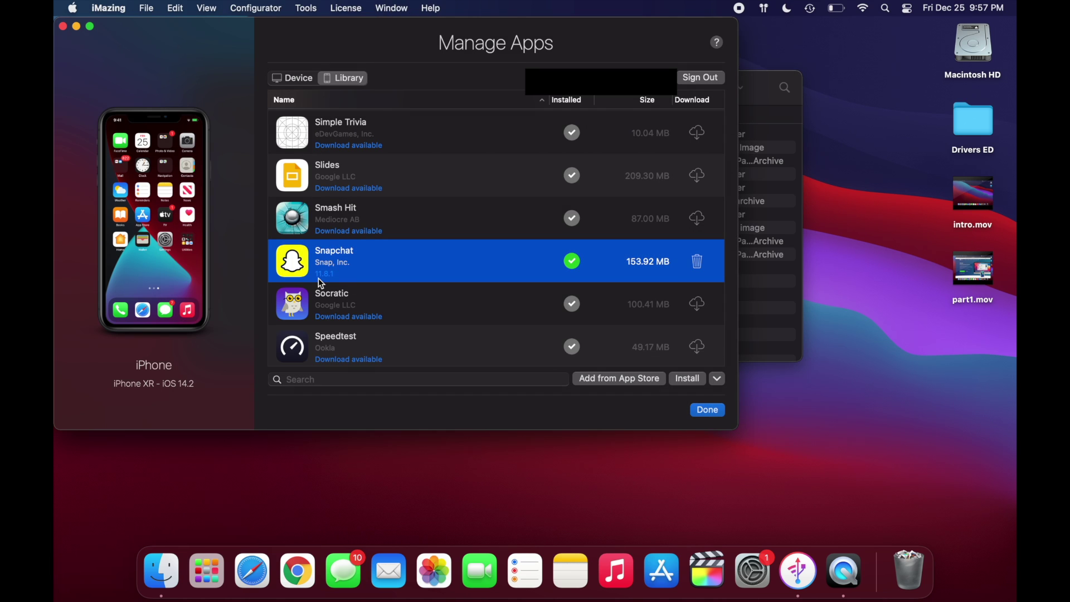
pyautogui.click(765, 98)
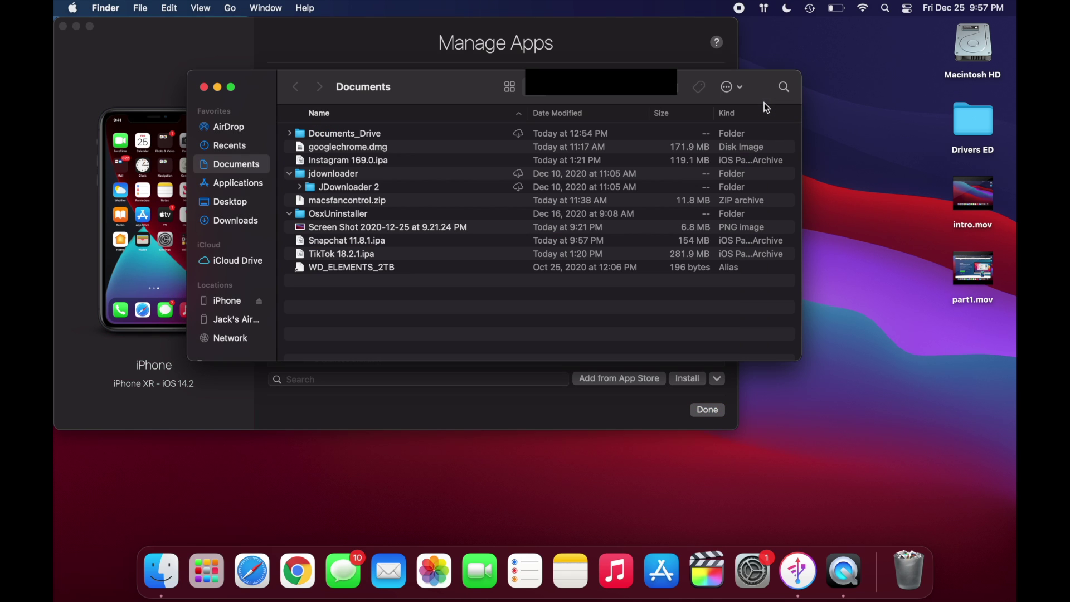
pyautogui.click(373, 247)
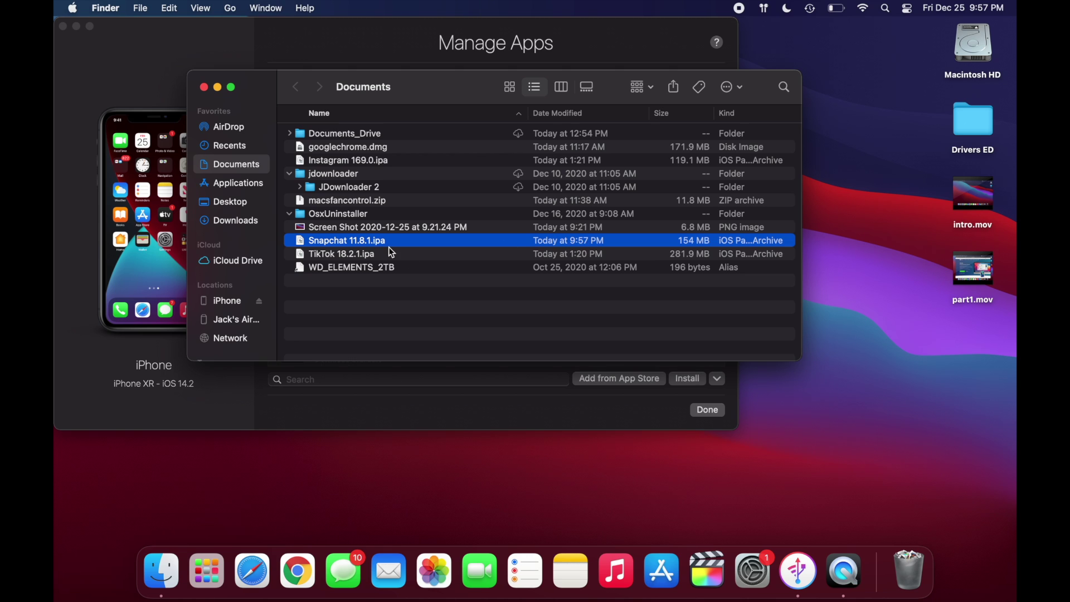
pyautogui.doubleClick(360, 241)
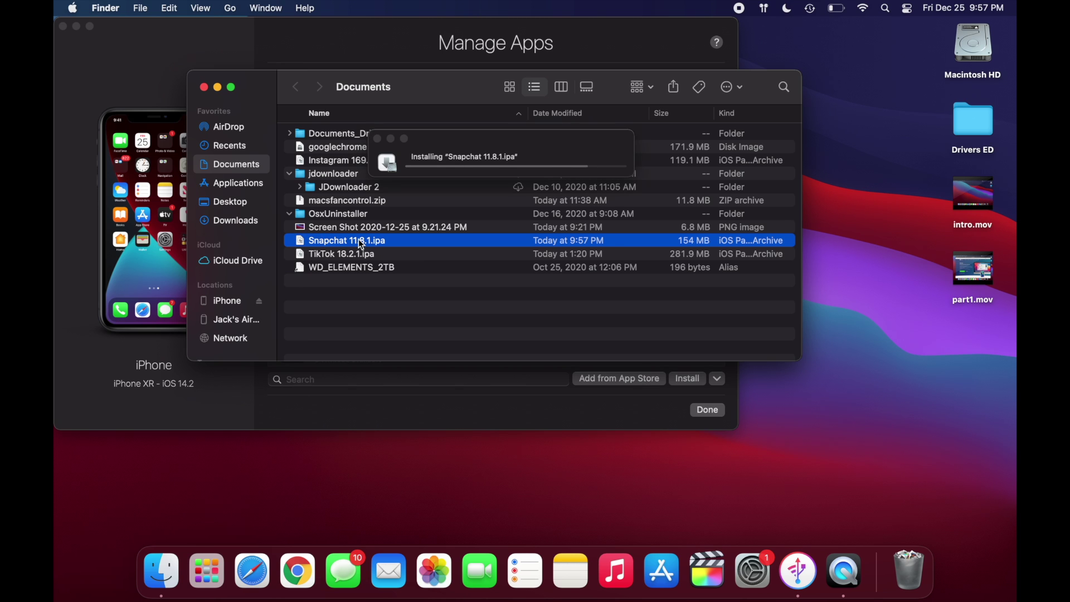
pyautogui.scroll(-3, 440, 247)
pyautogui.scroll(-2, 426, 307)
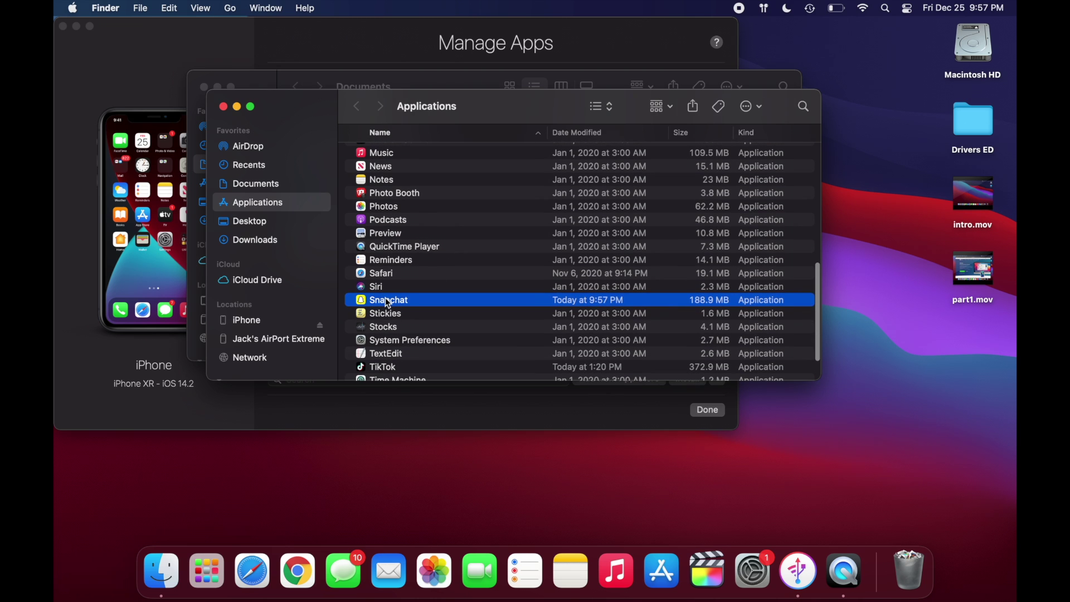
# Step: Launch the installed Snapchat from Applications and sign in to the account on the login screen
pyautogui.doubleClick(388, 302)
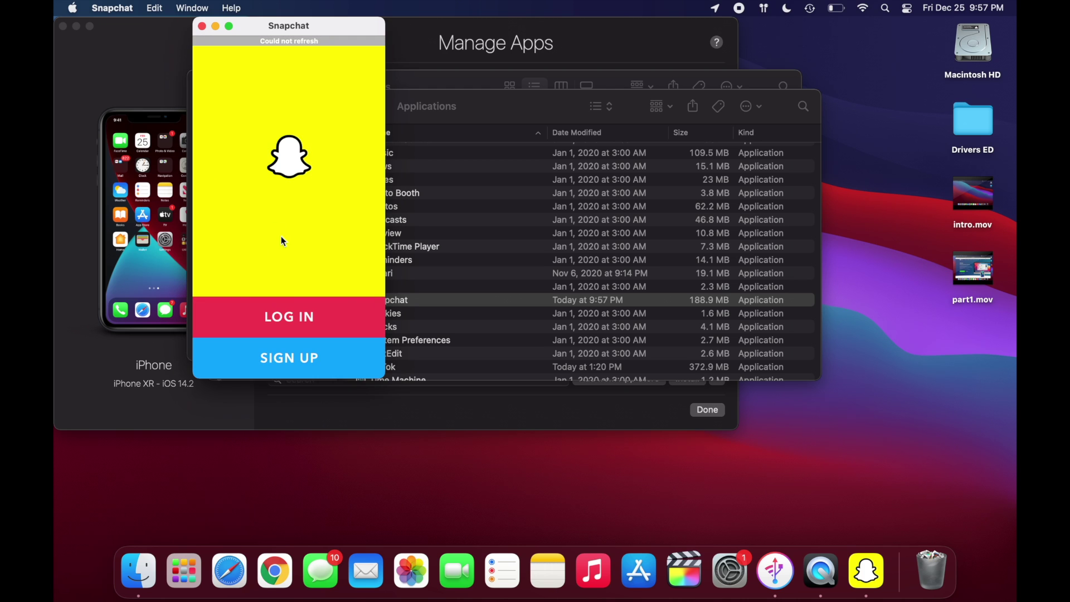
pyautogui.click(308, 308)
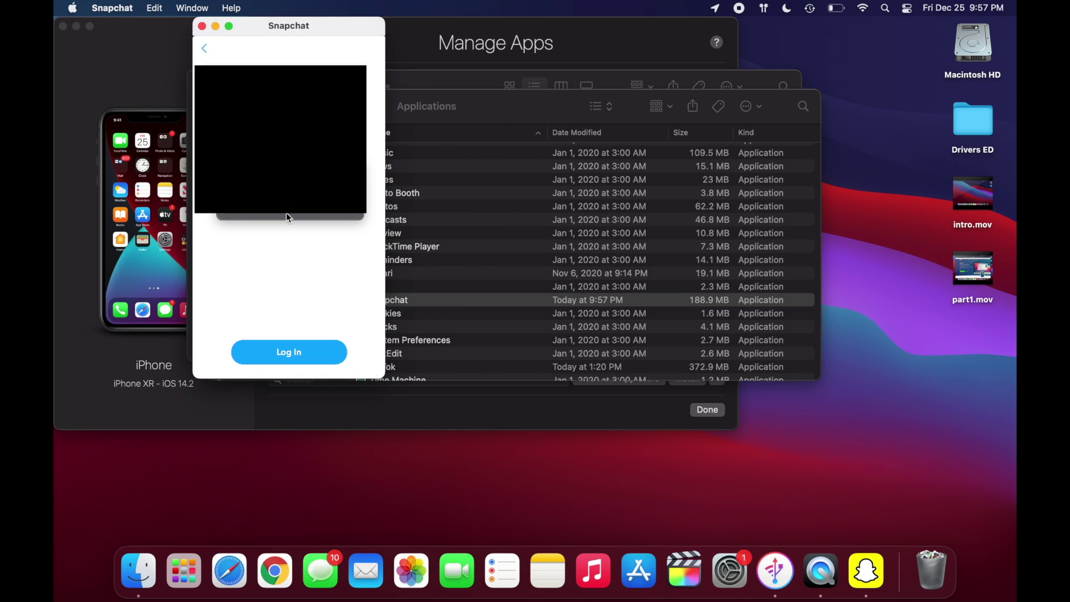
pyautogui.click(287, 355)
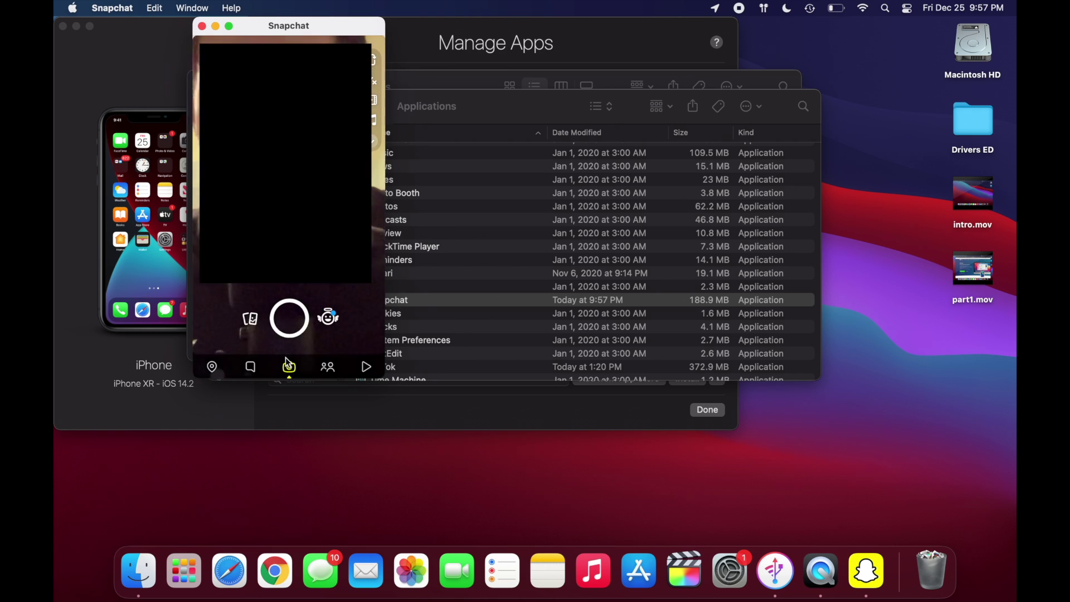
# Step: Open the Chat list, swipe to the camera, then view and dismiss the account profile
pyautogui.click(251, 367)
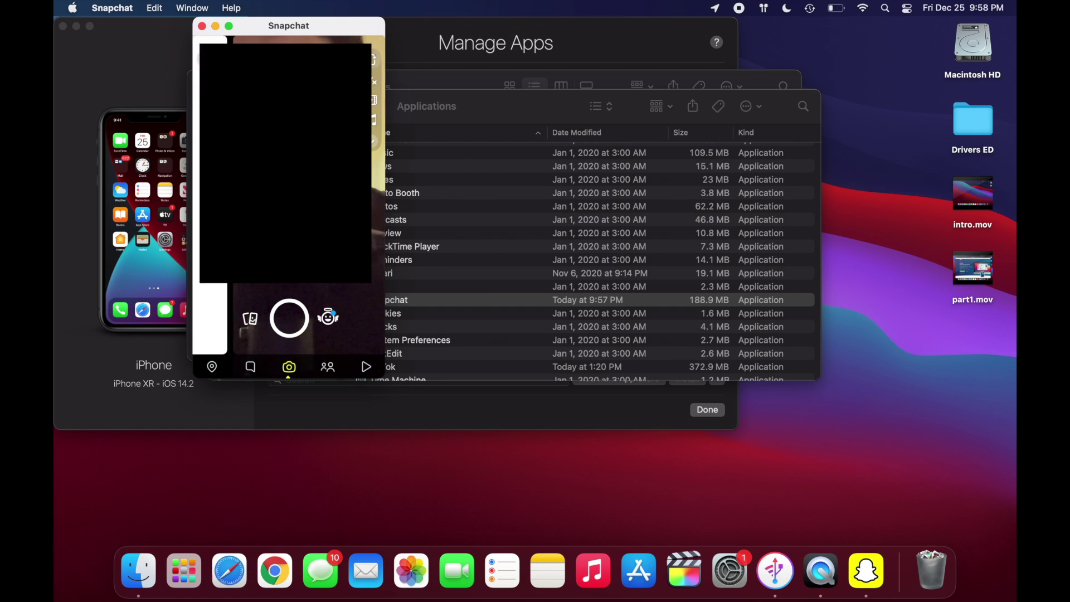
pyautogui.moveTo(335, 186); pyautogui.dragTo(402, 169)
pyautogui.click(207, 58)
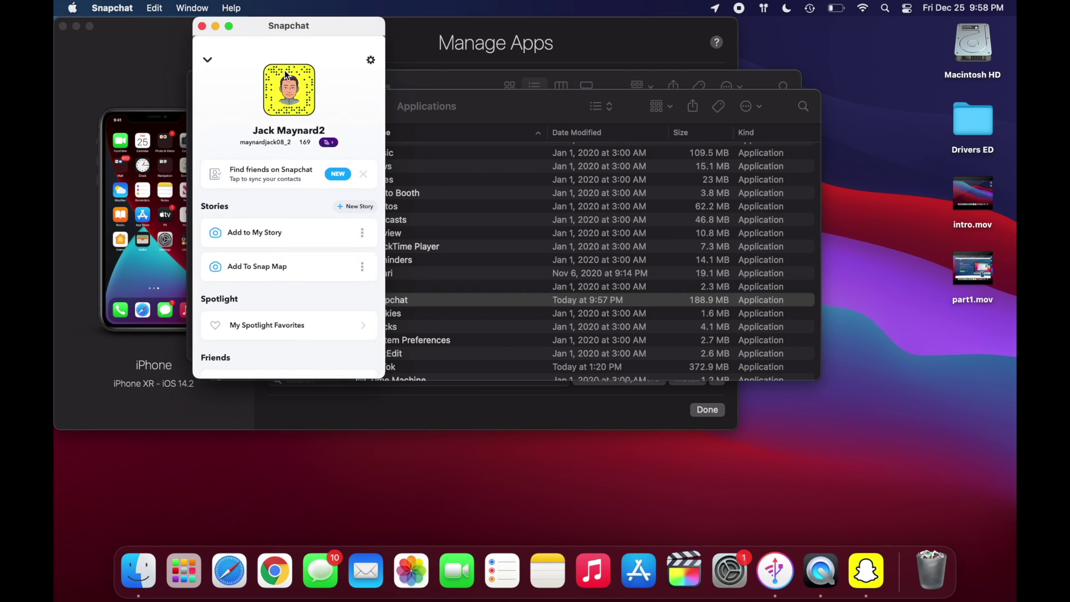
pyautogui.moveTo(292, 100); pyautogui.dragTo(294, 168)
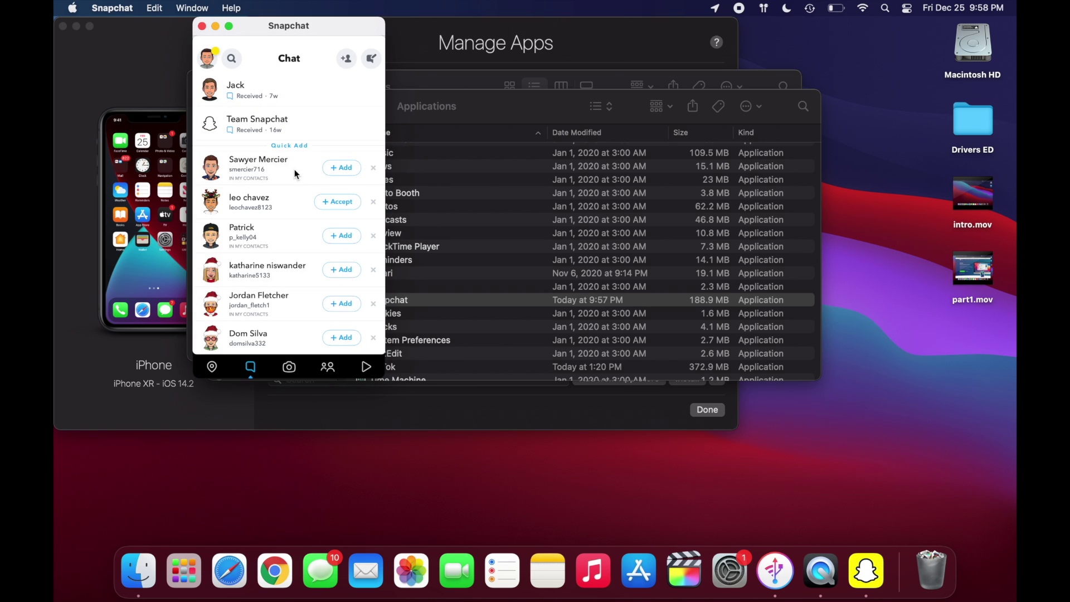